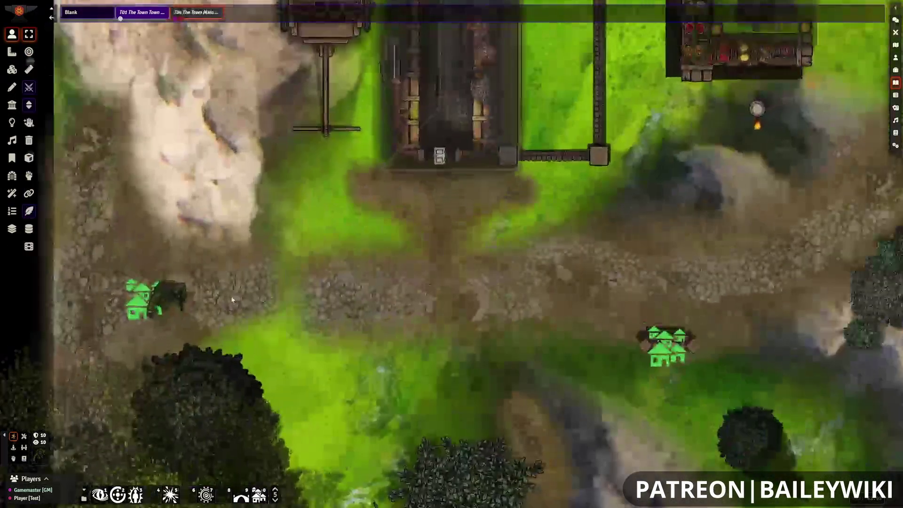
# Step: Step the token right onto the teleport trigger tile to play the forest transition indoors
pyautogui.press('Right')
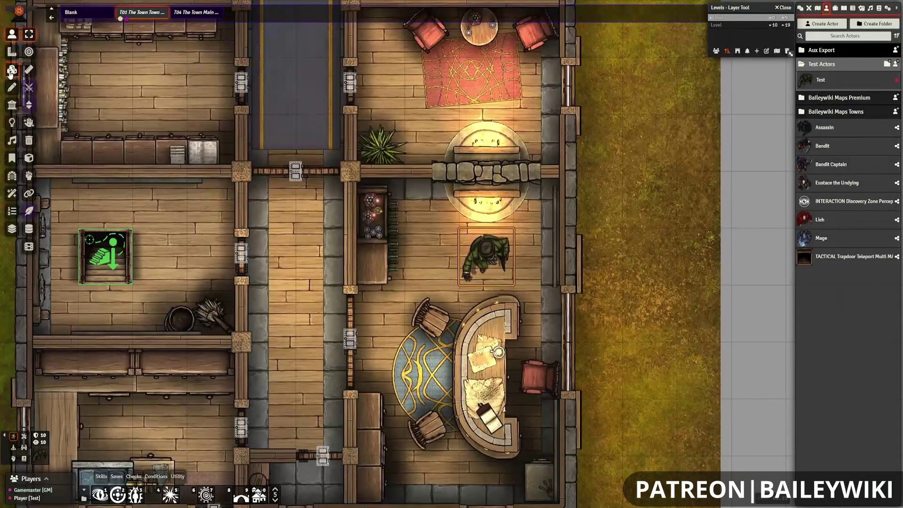
# Step: Inspect the teleport trigger tile's configuration on the T04 outdoor town scene
pyautogui.click(11, 71)
pyautogui.doubleClick(549, 230)
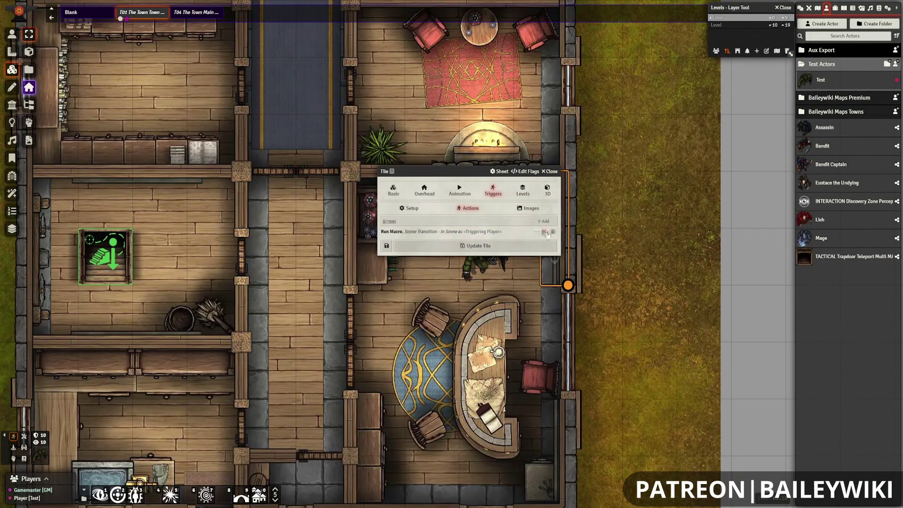
pyautogui.click(545, 232)
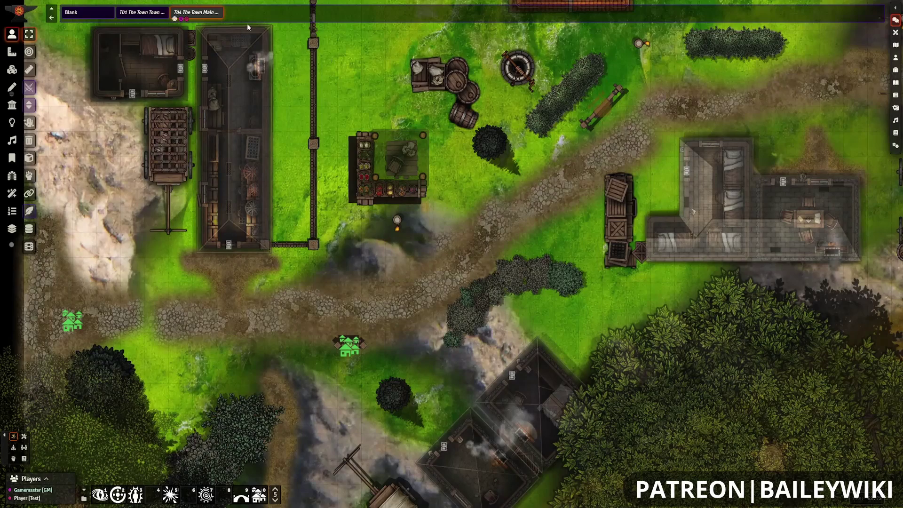
# Step: Review the T04 scene's Edit Transition settings, then bring up the example transition macro's options
pyautogui.rightClick(199, 13)
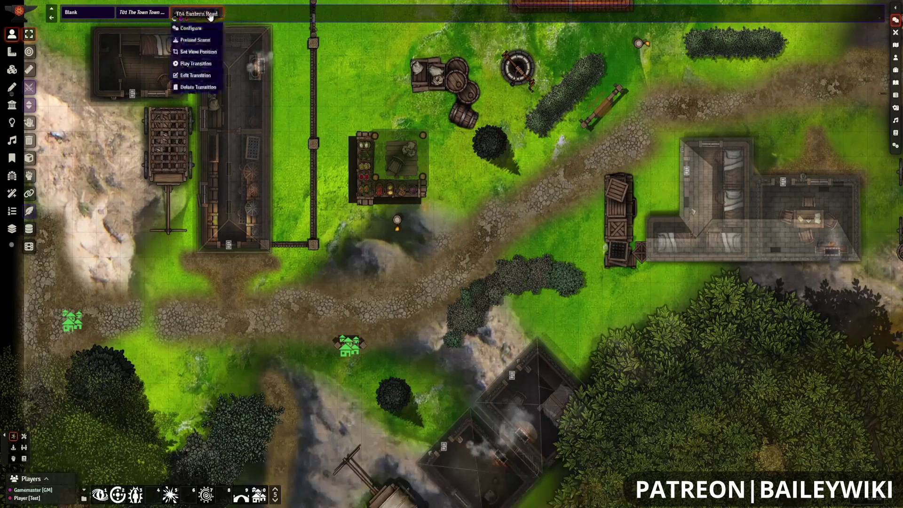
pyautogui.click(200, 76)
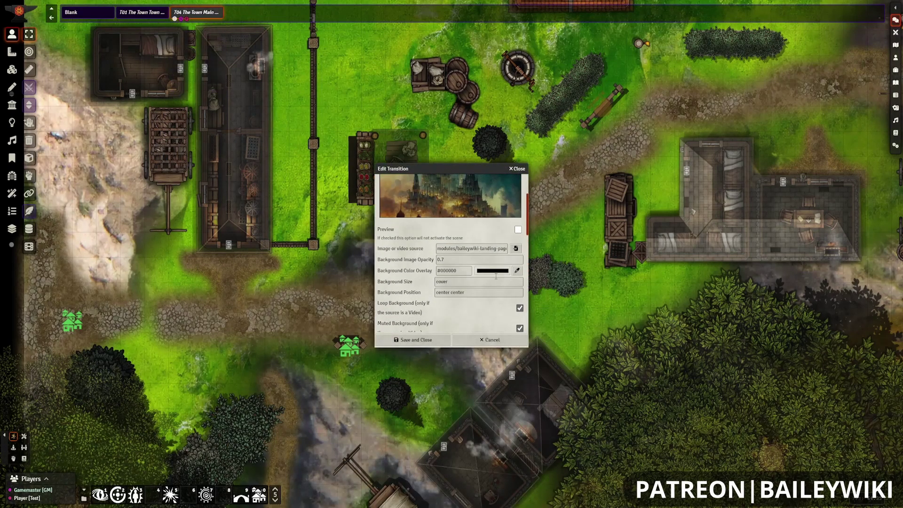
pyautogui.scroll(-1, 495, 278)
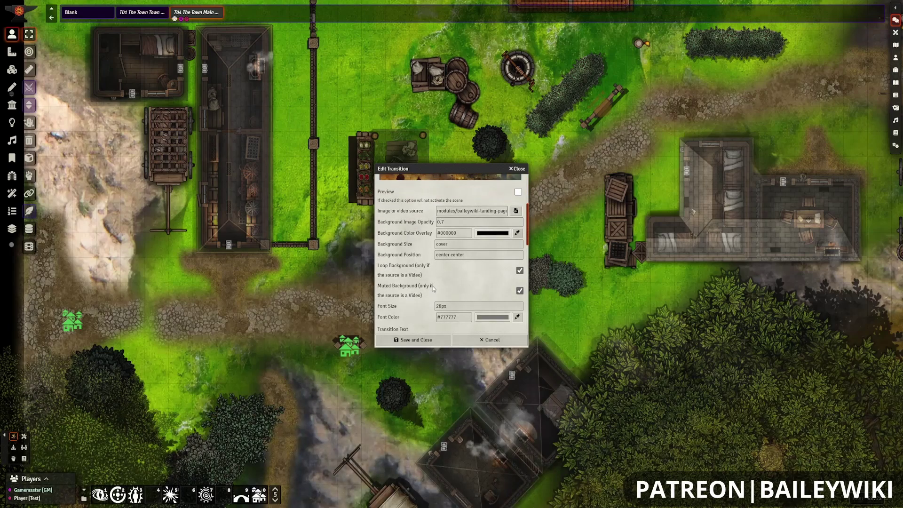
pyautogui.scroll(-4, 433, 288)
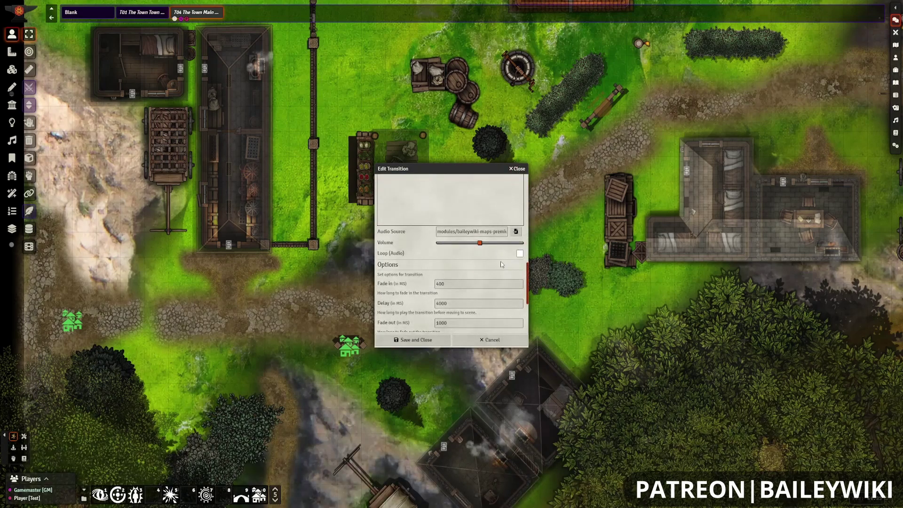
pyautogui.scroll(-3, 501, 264)
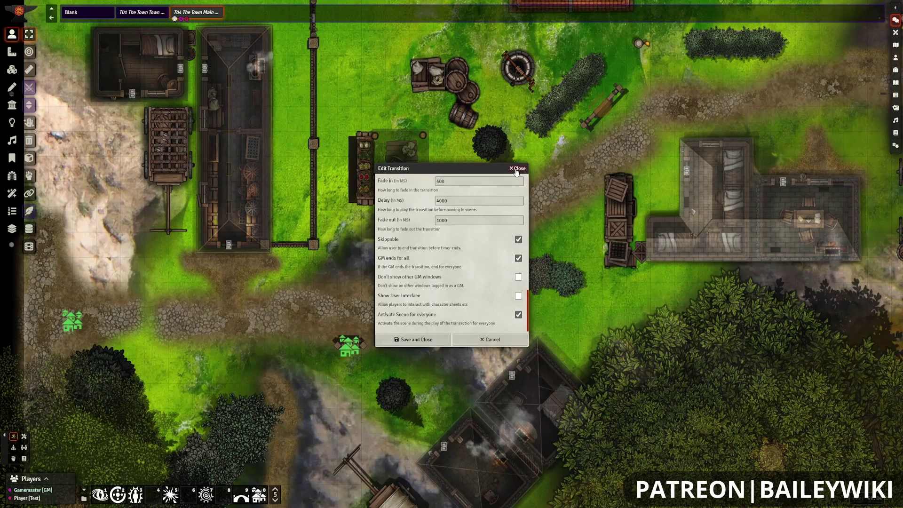
pyautogui.click(518, 169)
pyautogui.rightClick(243, 500)
# Step: Inspect the example scene transition macro's script and run it from hotbar slot 9
pyautogui.click(263, 458)
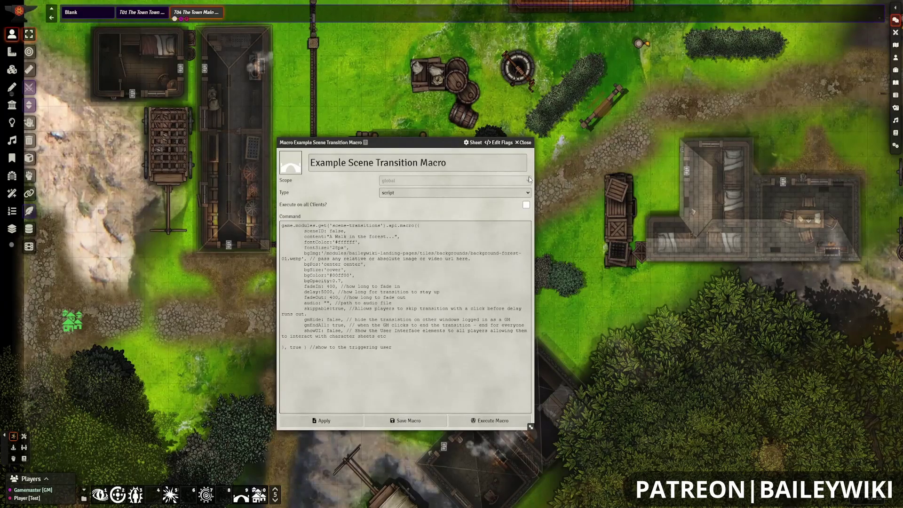
pyautogui.click(527, 142)
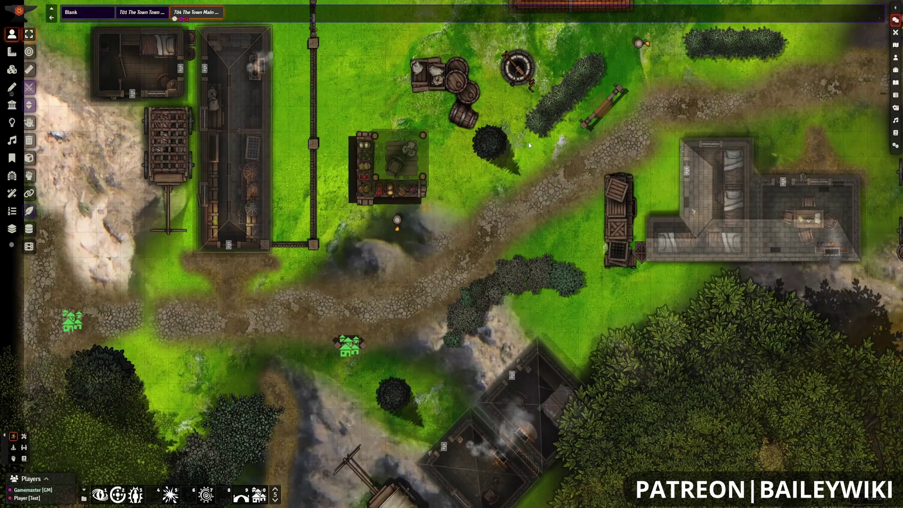
pyautogui.click(244, 499)
# Step: Reopen the example transition macro to review its script once more
pyautogui.rightClick(238, 498)
pyautogui.click(259, 459)
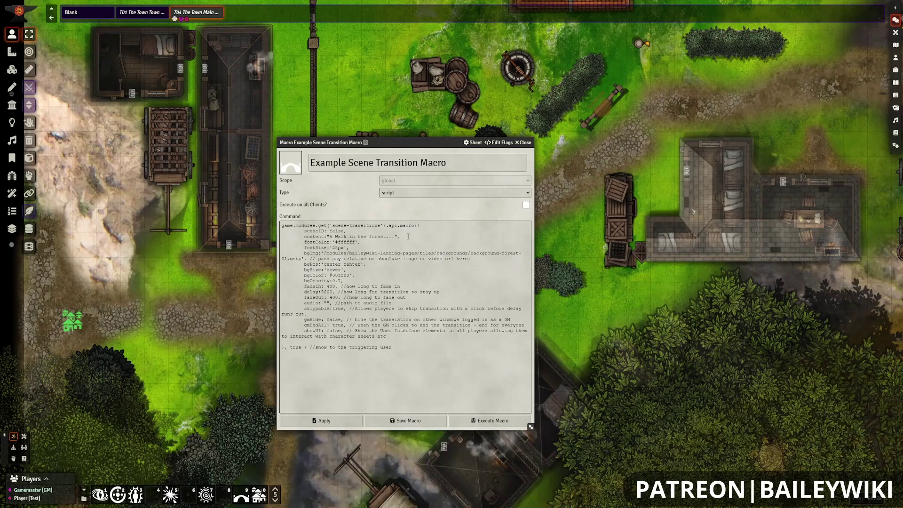
pyautogui.click(525, 142)
# Step: Open the Switch Scenes macro and inspect its destination line targeting 'T01 The Town Town Square'
pyautogui.rightClick(259, 494)
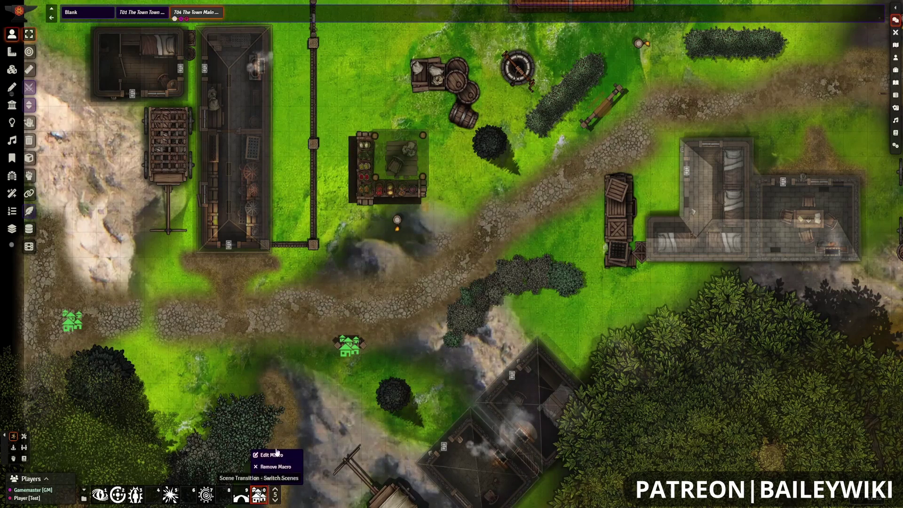
pyautogui.click(276, 454)
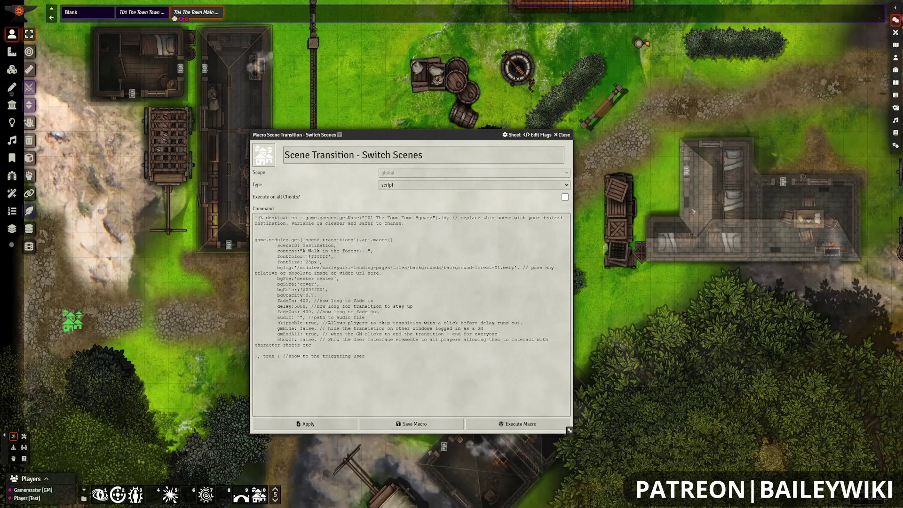
pyautogui.moveTo(255, 218); pyautogui.dragTo(297, 218)
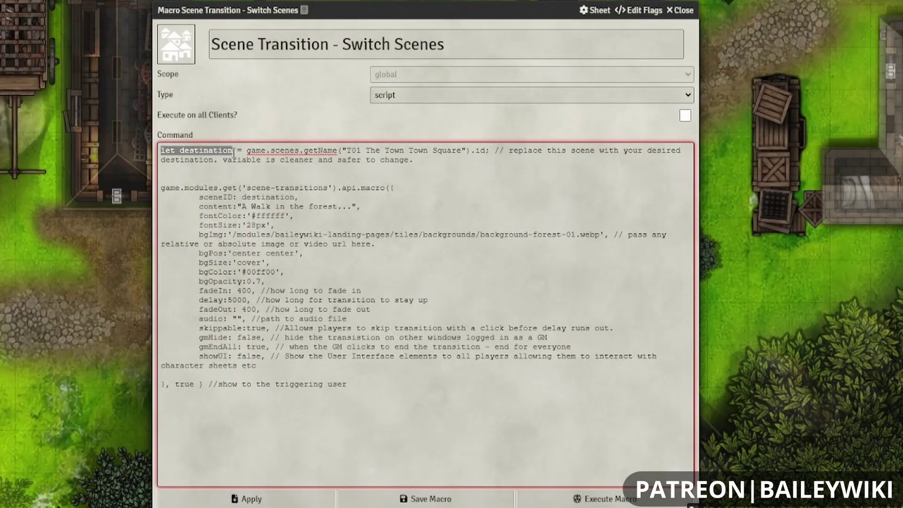
pyautogui.click(422, 163)
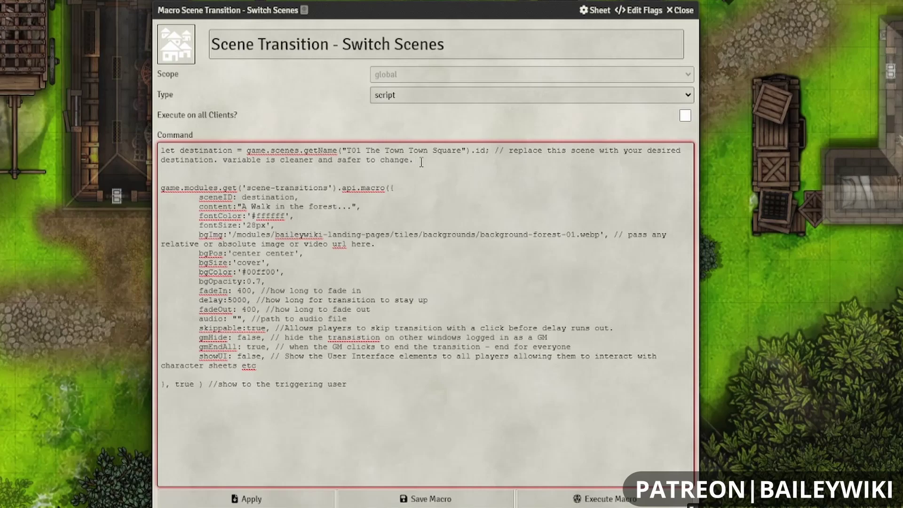
pyautogui.click(250, 150)
pyautogui.moveTo(342, 149); pyautogui.dragTo(481, 149)
pyautogui.click(491, 149)
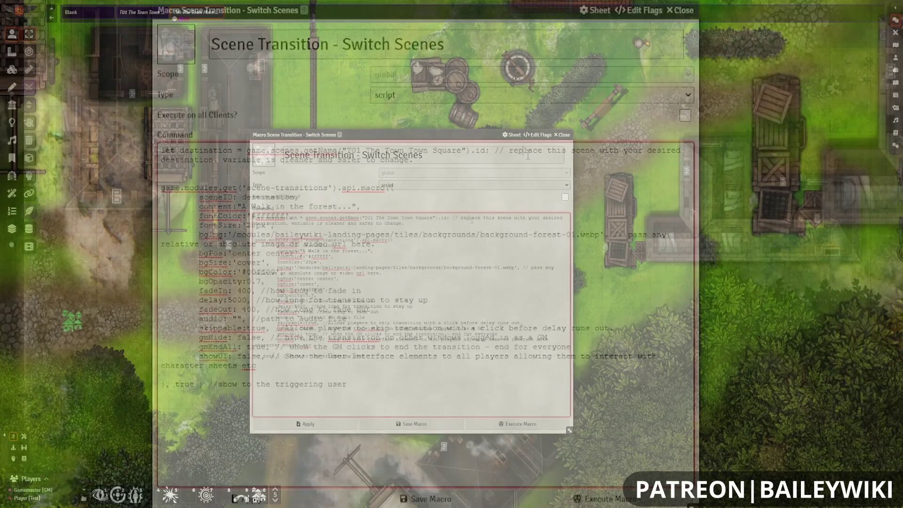
# Step: Get the T01 The Town Town Square scene id via game.scenes.getName(...).id in the DevTools console
pyautogui.press('F12')
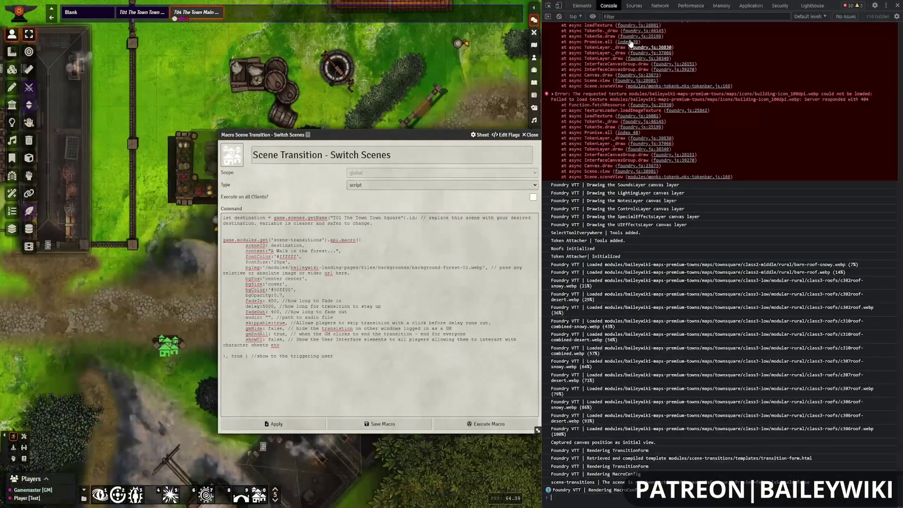
pyautogui.hotkey('ctrl', 'l')
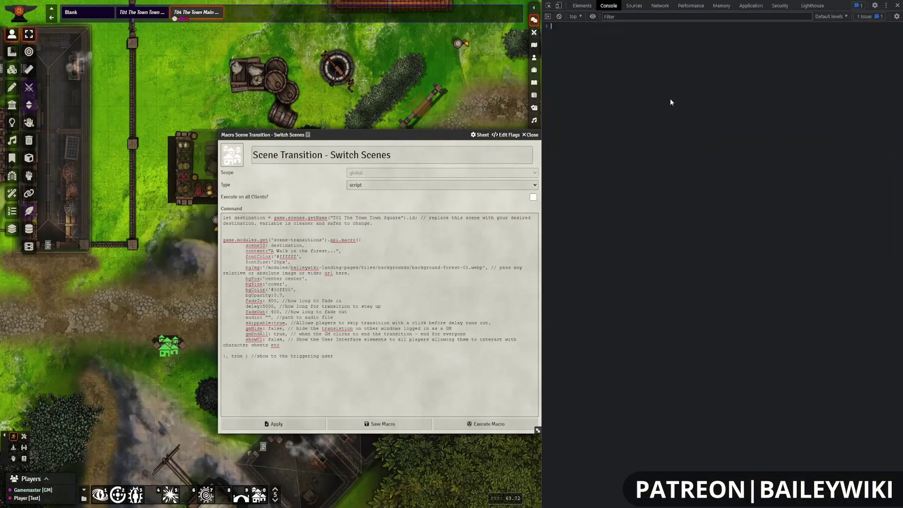
pyautogui.write('game.scenes.getName')
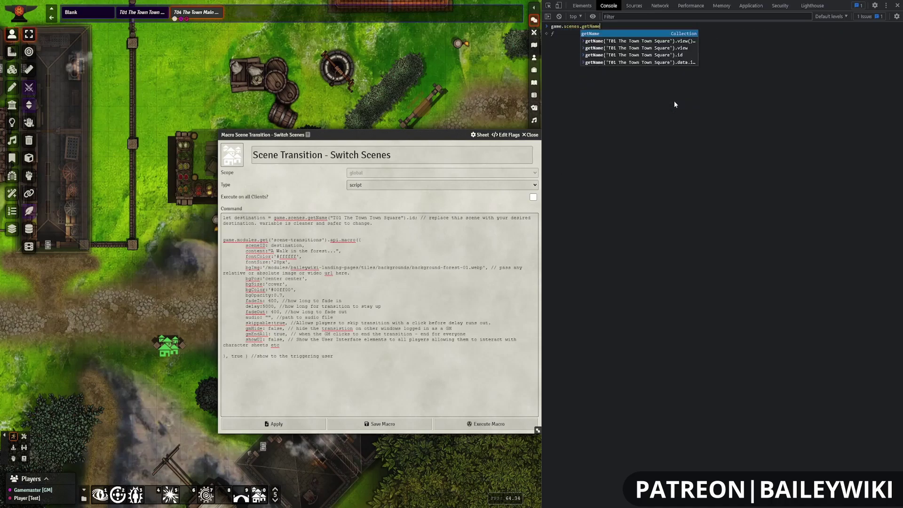
pyautogui.write("('")
pyautogui.write('T0')
pyautogui.write('1 ')
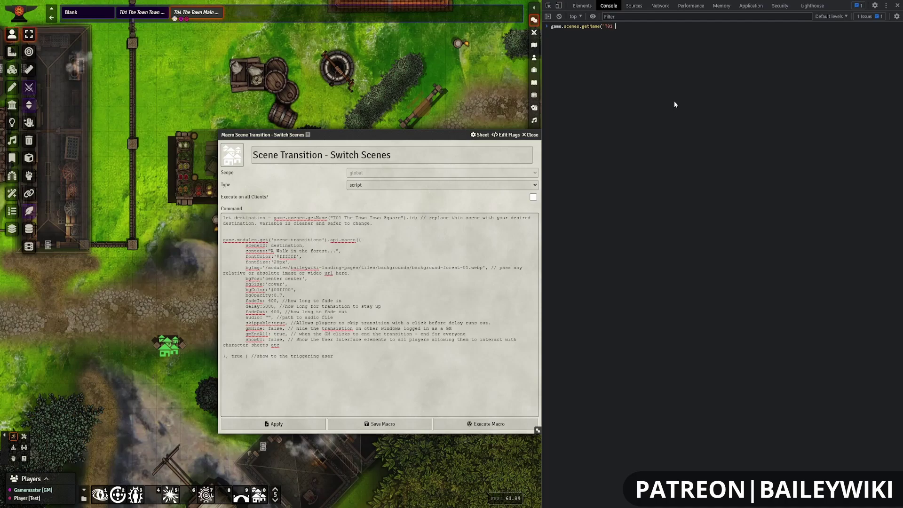
pyautogui.write('The Town Town Square").id')
pyautogui.press('Escape')
pyautogui.click(613, 203)
pyautogui.click(895, 5)
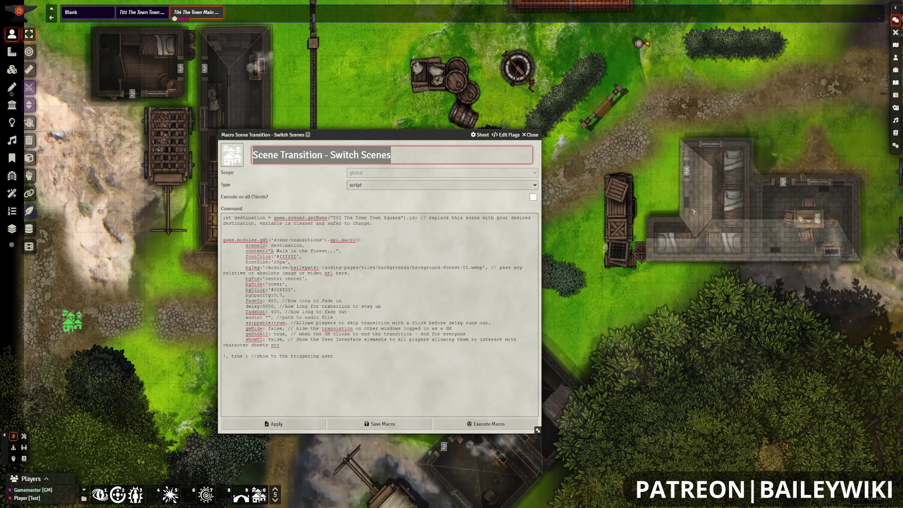
# Step: Save the Switch Scenes macro and run it to play 'A Walk in the forest...' into T01
pyautogui.moveTo(271, 245); pyautogui.dragTo(305, 245)
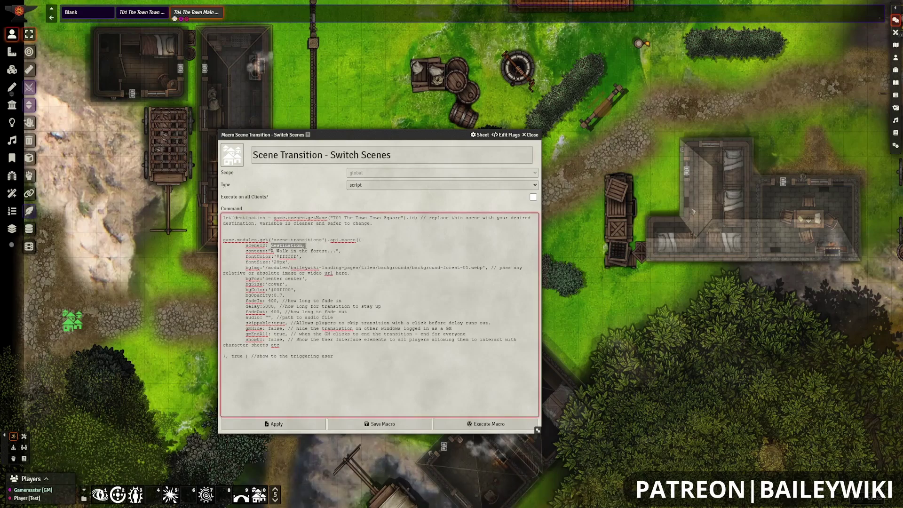
pyautogui.click(306, 245)
pyautogui.click(381, 423)
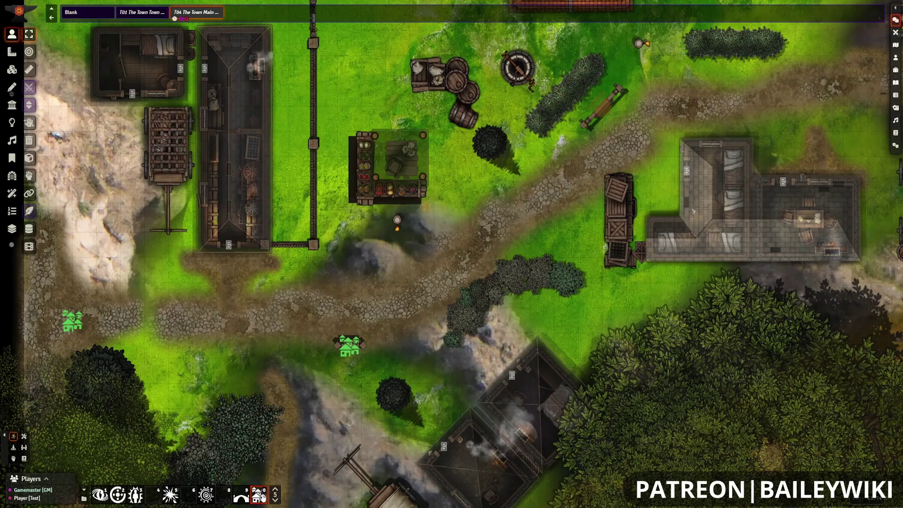
pyautogui.click(260, 495)
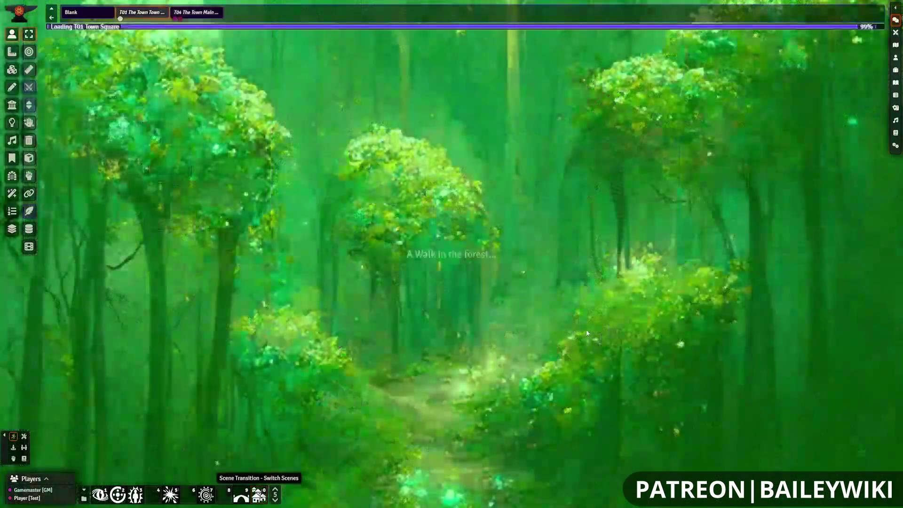